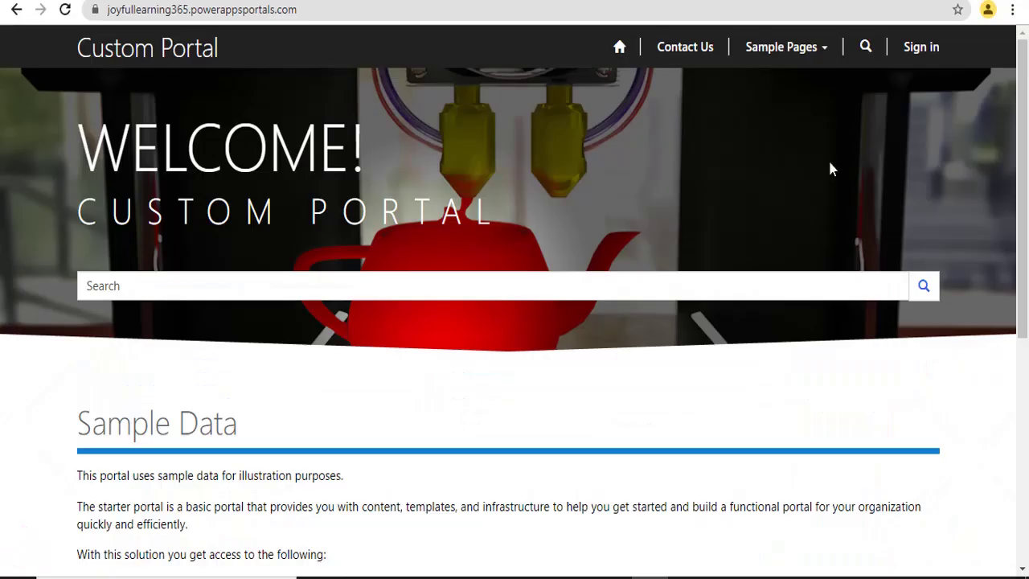
Sign in to the Custom Portal with the local account's user name and password, then return home.
{"action": "left_click", "coordinate": [920, 50]}
{"action": "left_click", "coordinate": [471, 210]}
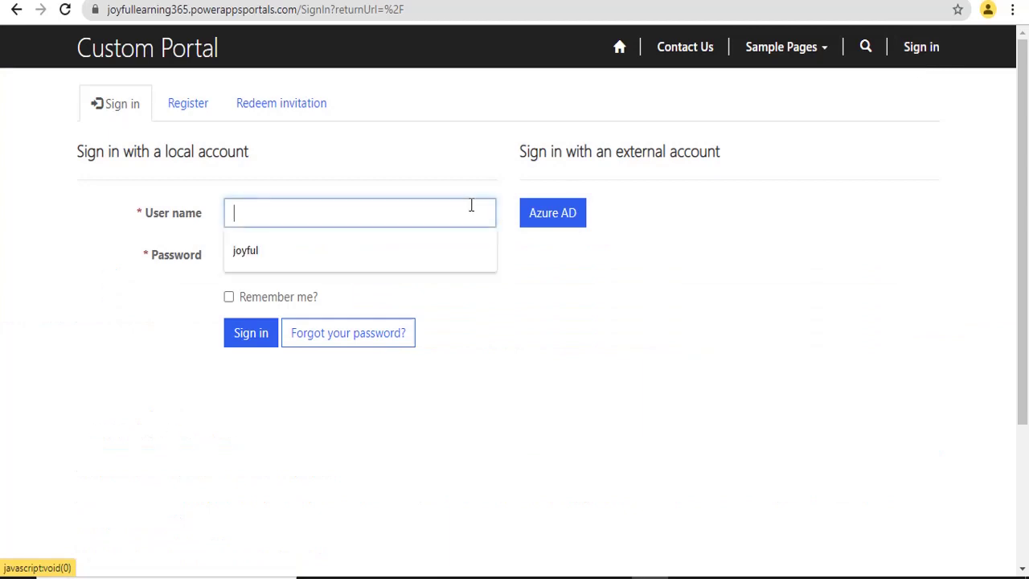
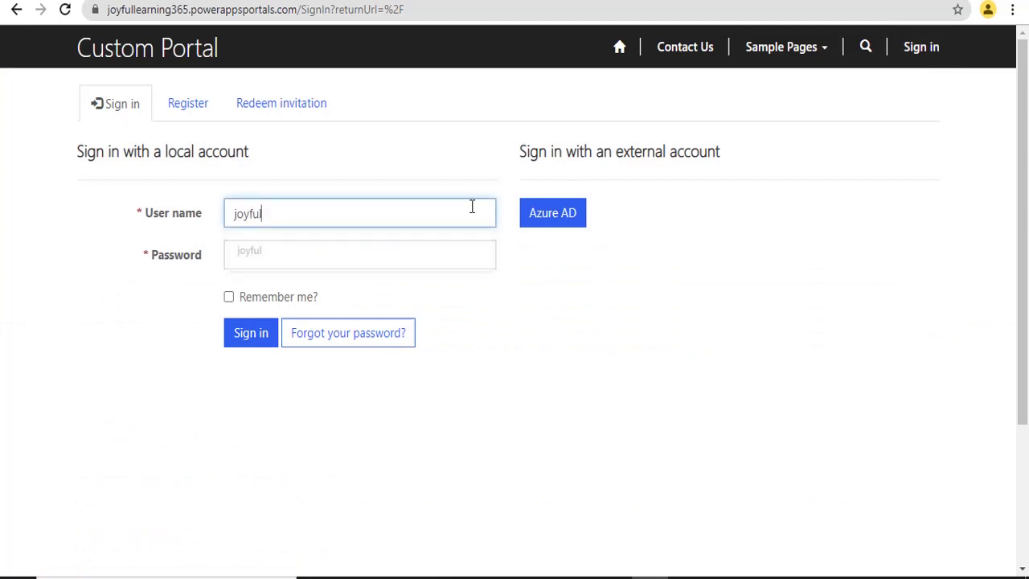
{"action": "key", "text": "BackSpace"}
{"action": "key", "text": "BackSpace"}
{"action": "key", "text": "BackSpace"}
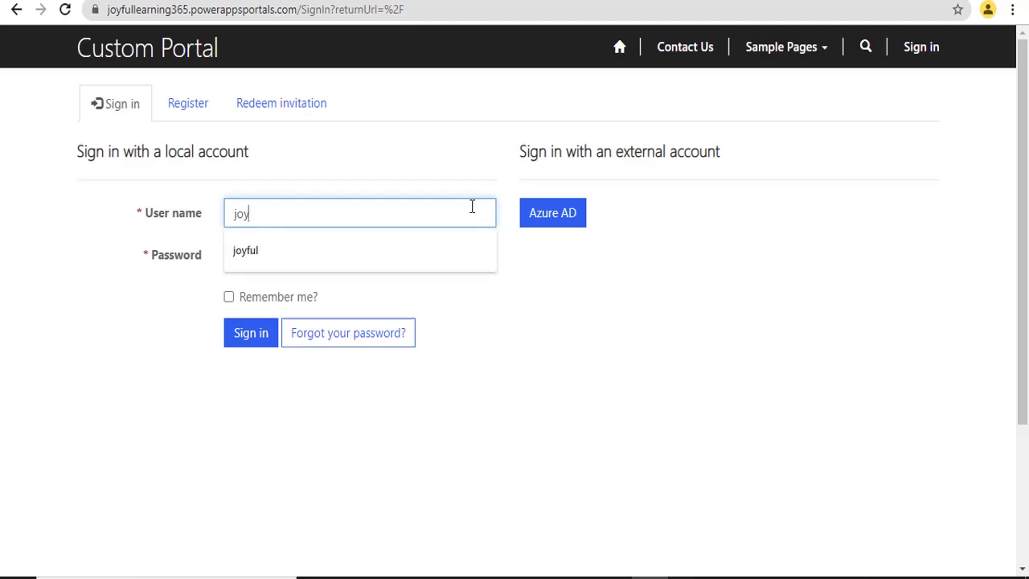
{"action": "key", "text": "BackSpace"}
{"action": "key", "text": "BackSpace"}
{"action": "key", "text": "BackSpace"}
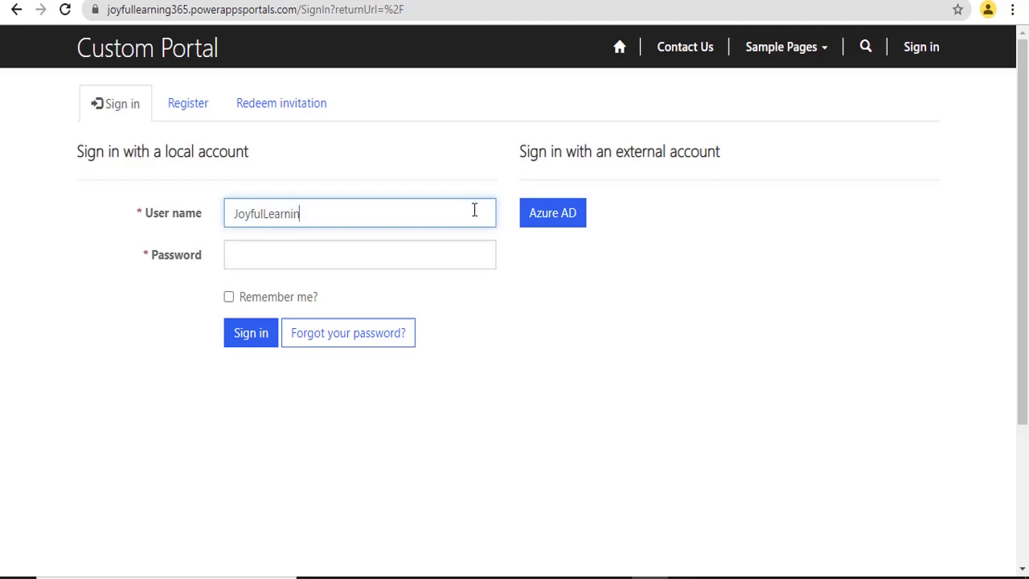
{"action": "key", "text": "Tab"}
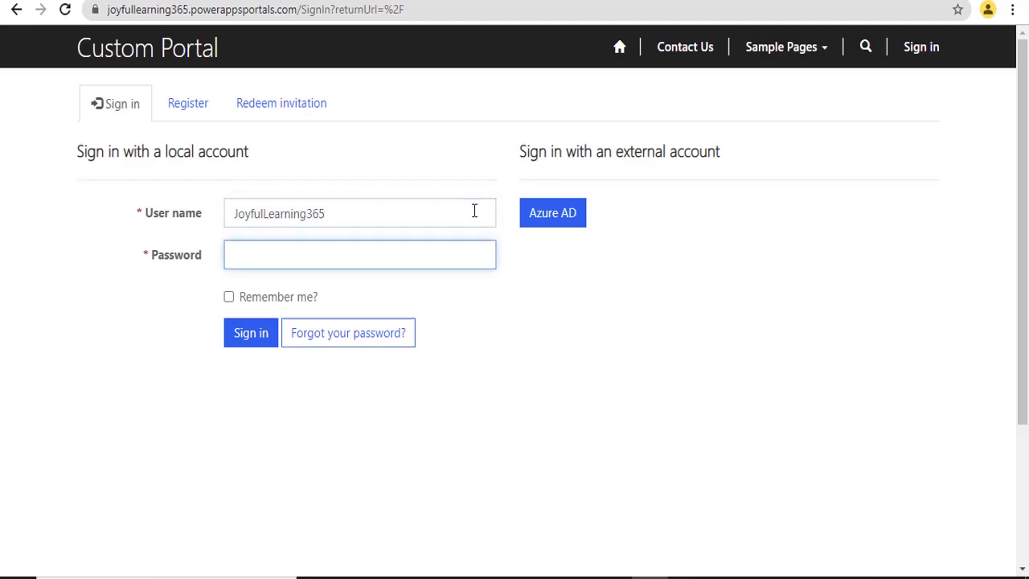
{"action": "left_click", "coordinate": [248, 338]}
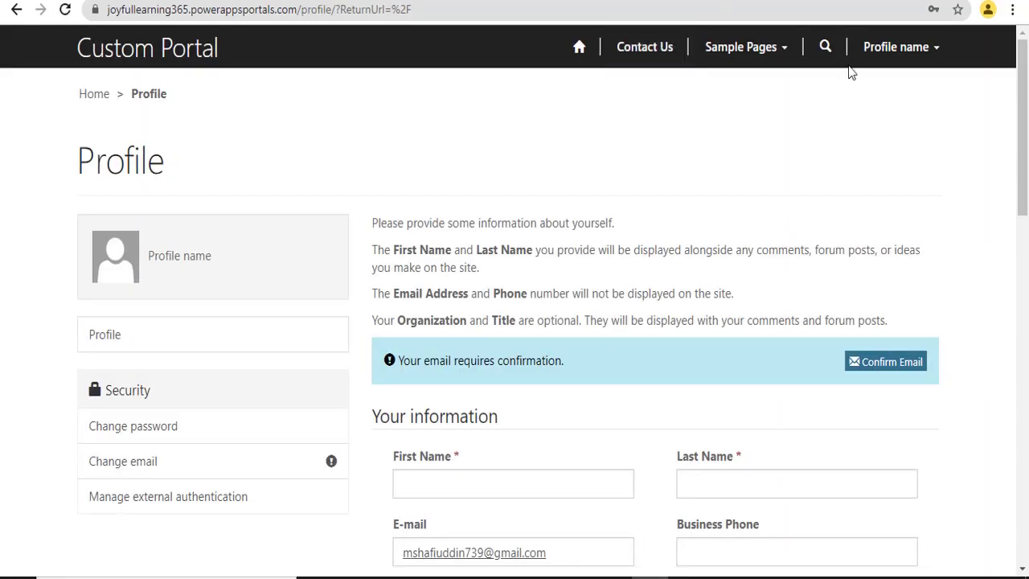
{"action": "mouse_move", "coordinate": [1023, 207]}
{"action": "left_mouse_down"}
{"action": "mouse_move", "coordinate": [1024, 237]}
{"action": "mouse_move", "coordinate": [1023, 205]}
{"action": "left_mouse_up"}
{"action": "left_click", "coordinate": [577, 64]}
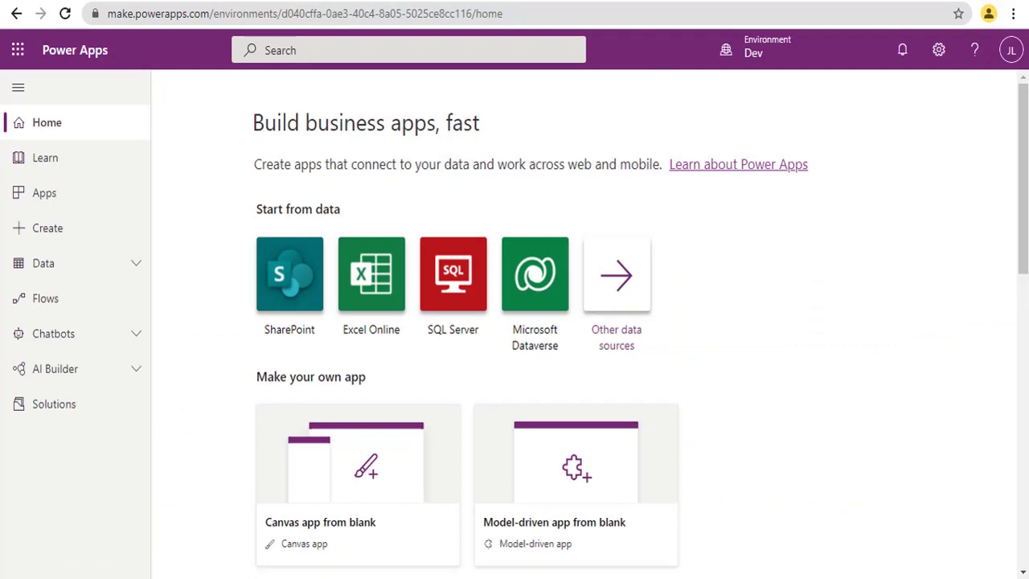
Open the Apps list in Power Apps to reach the Portal Management app.
{"action": "left_click", "coordinate": [56, 195]}
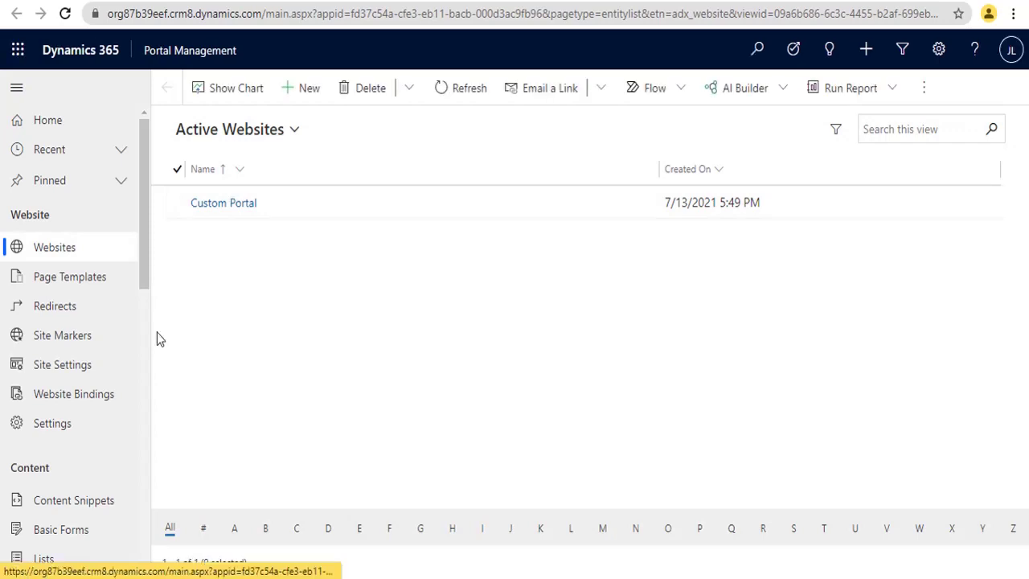
Open Site Settings and scroll to Authentication/Registration/ProfileRedirectEnabled, currently true.
{"action": "left_click_drag", "start_coordinate": [143, 268], "coordinate": [138, 294]}
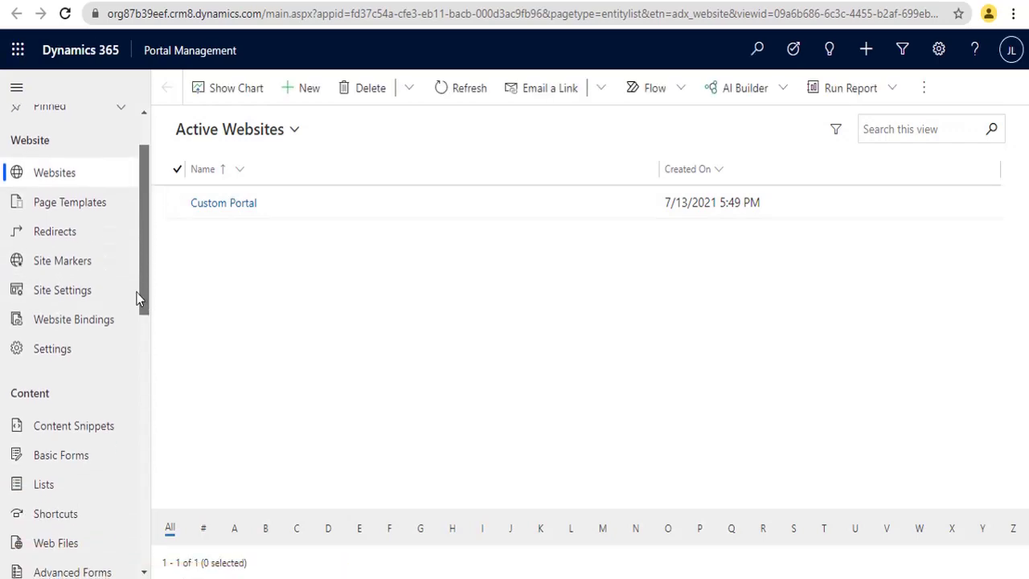
{"action": "left_click", "coordinate": [86, 294]}
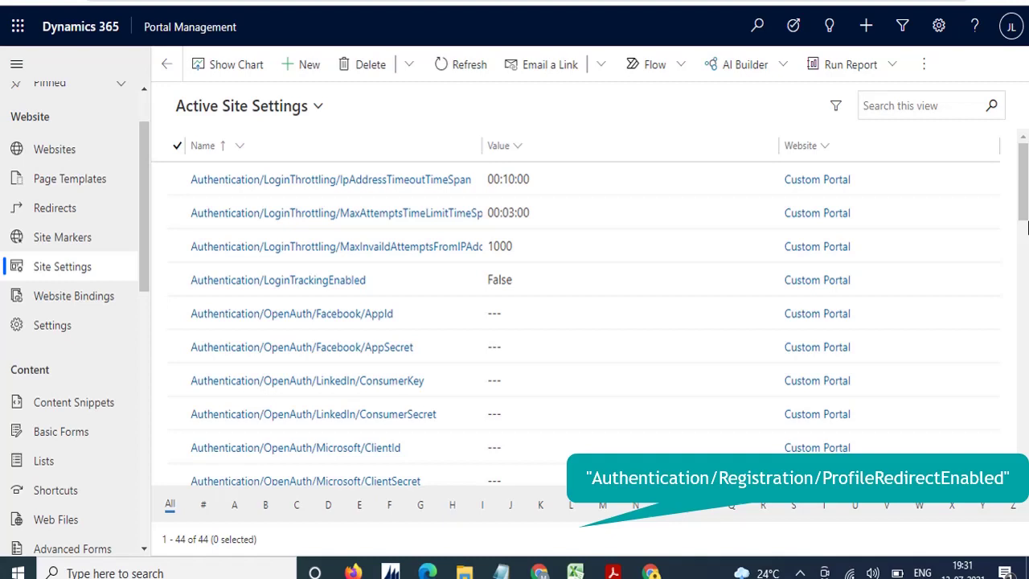
{"action": "left_click_drag", "start_coordinate": [1027, 229], "coordinate": [1024, 231]}
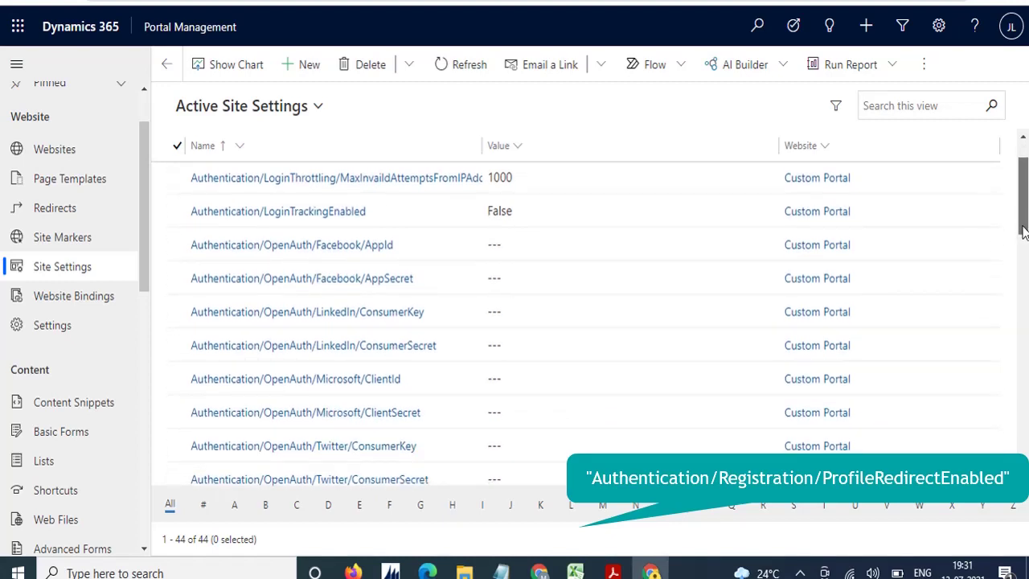
{"action": "left_click_drag", "start_coordinate": [1024, 231], "coordinate": [1017, 334]}
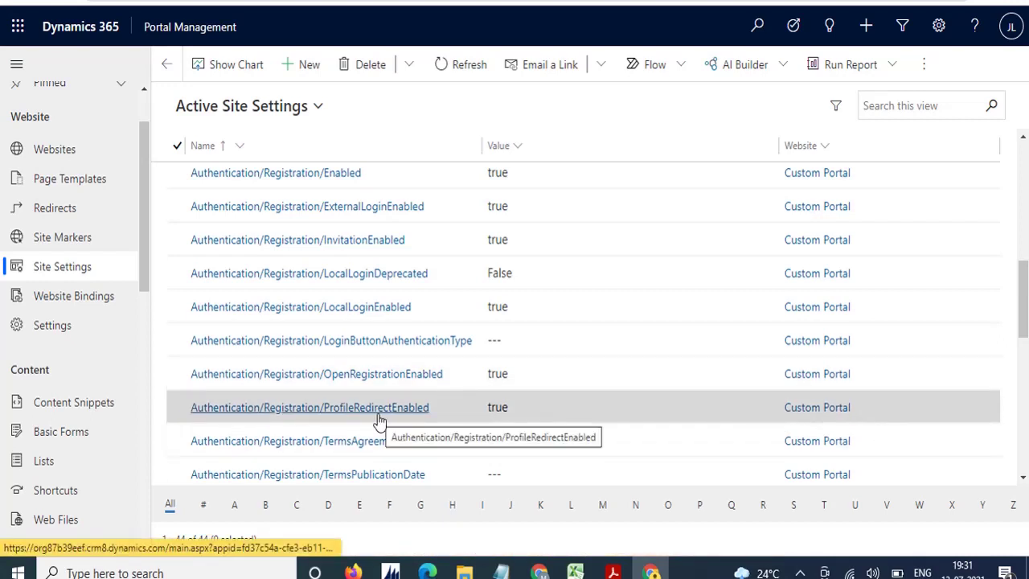
Open the ProfileRedirectEnabled setting record and inspect its Value and Description fields.
{"action": "left_click", "coordinate": [379, 414]}
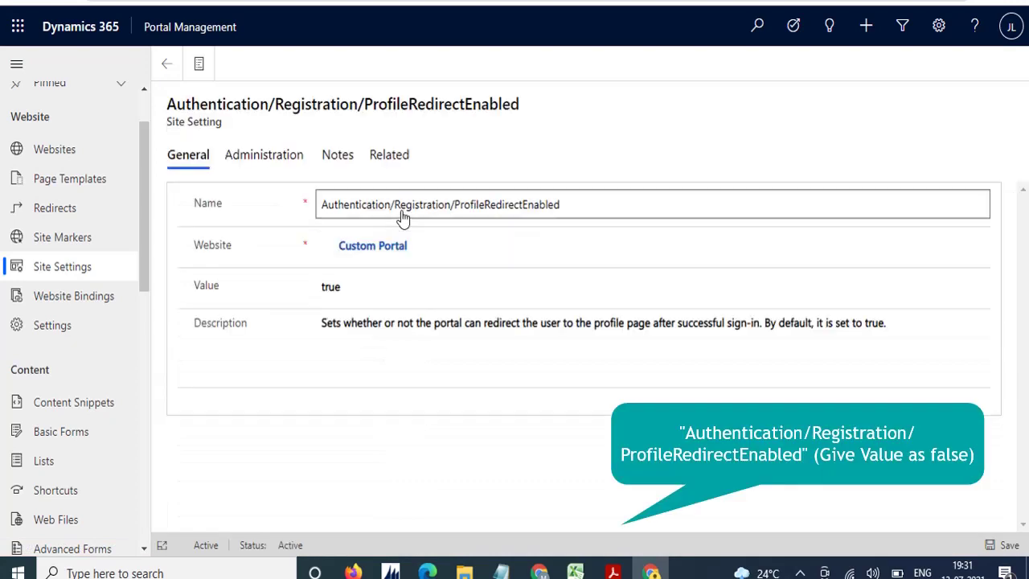
{"action": "left_click_drag", "start_coordinate": [522, 107], "coordinate": [159, 96]}
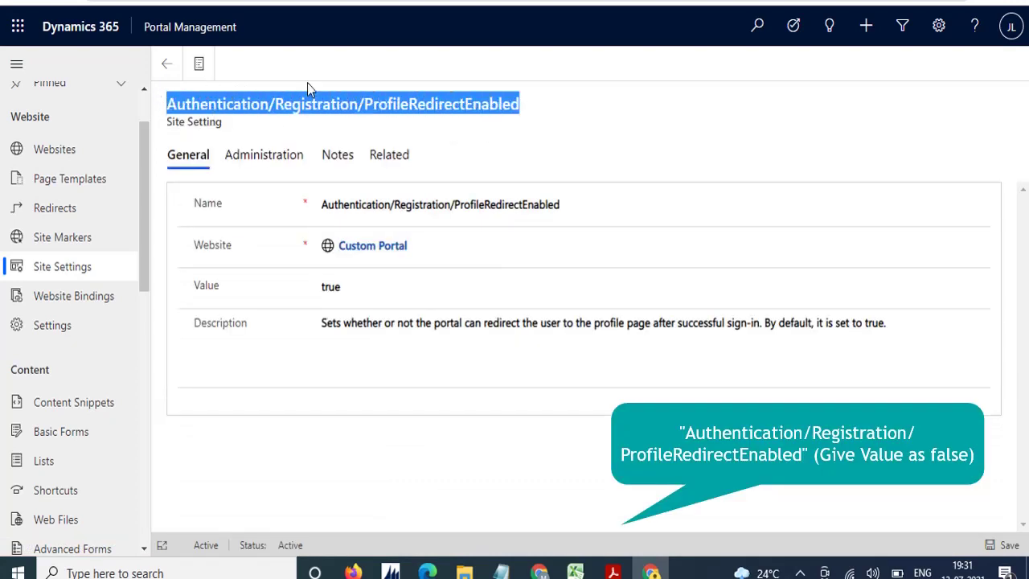
{"action": "left_click", "coordinate": [308, 87]}
{"action": "left_click", "coordinate": [388, 289]}
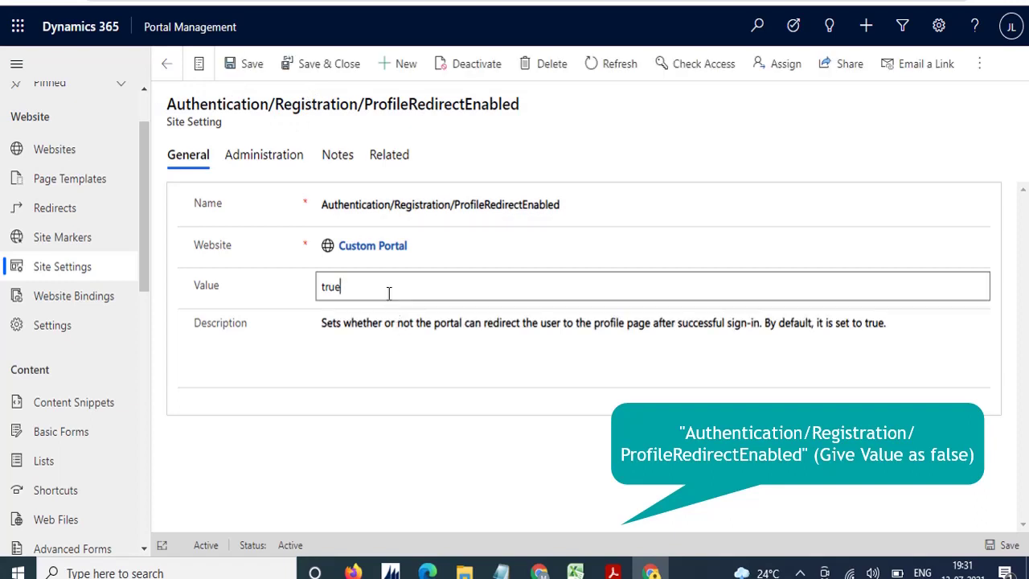
{"action": "left_click", "coordinate": [394, 324]}
{"action": "left_click", "coordinate": [913, 332]}
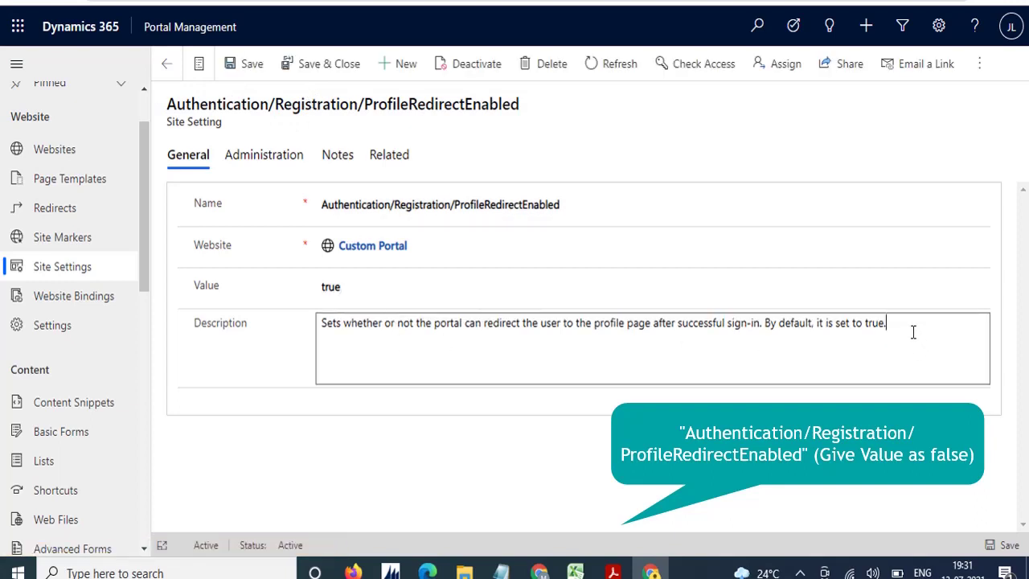
{"action": "left_click_drag", "start_coordinate": [913, 332], "coordinate": [267, 296]}
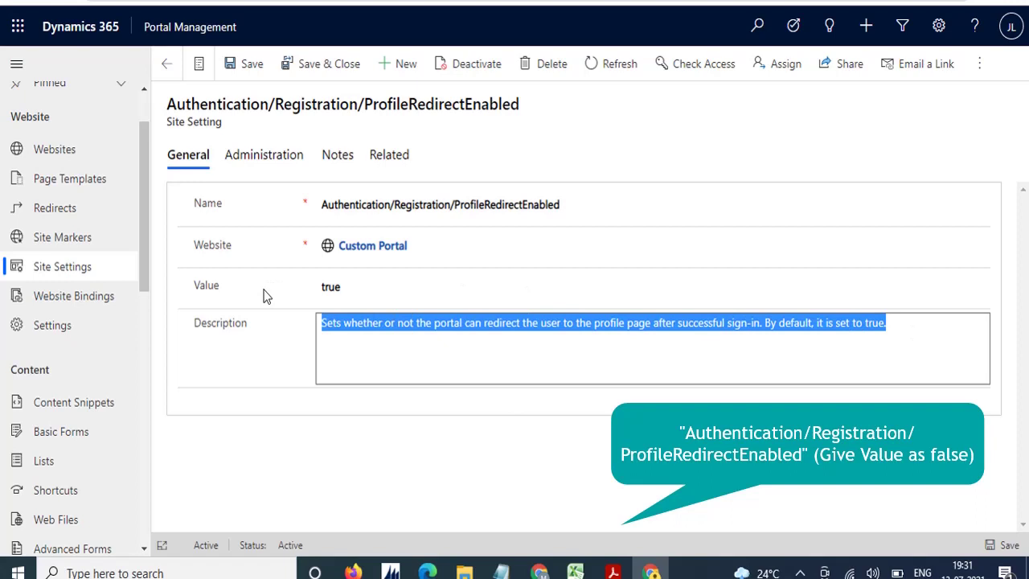
{"action": "left_click", "coordinate": [396, 363]}
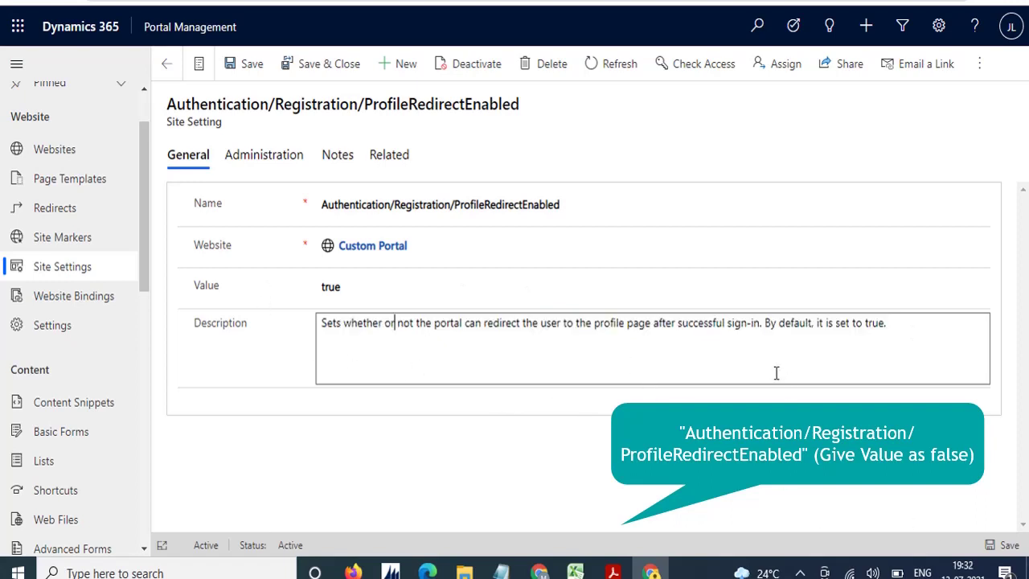
Change the Value from true to false, save the record, and return to the Custom Portal.
{"action": "left_click", "coordinate": [626, 278]}
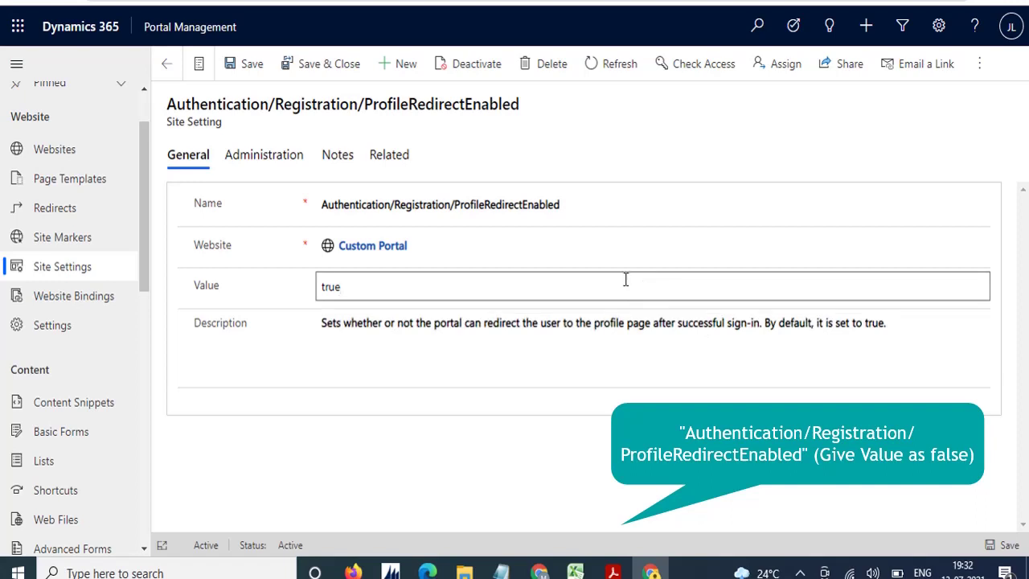
{"action": "key", "text": "BackSpace"}
{"action": "key", "text": "BackSpace"}
{"action": "type", "text": "fal"}
{"action": "type", "text": "se"}
{"action": "left_click", "coordinate": [424, 338]}
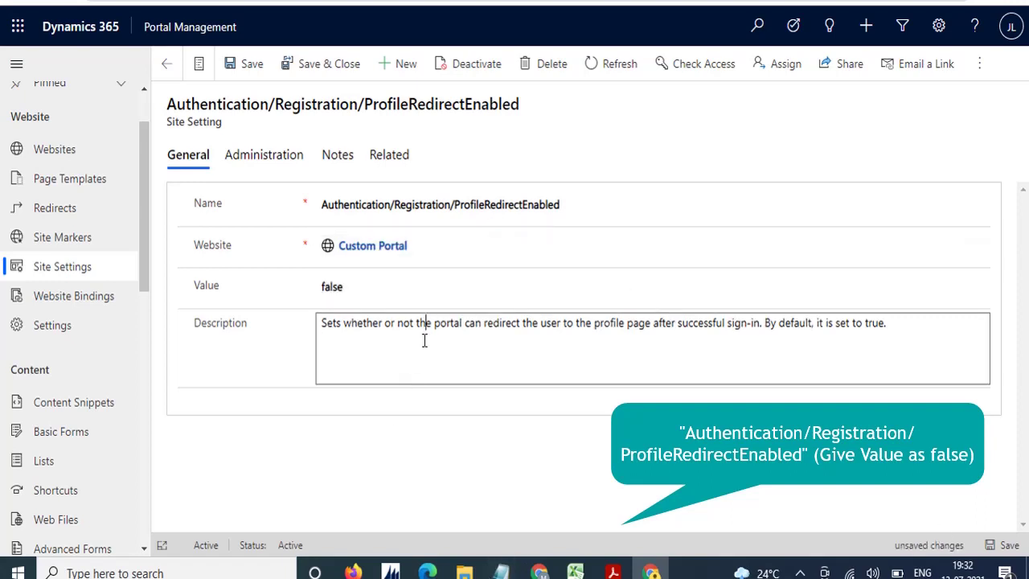
{"action": "left_click", "coordinate": [251, 71]}
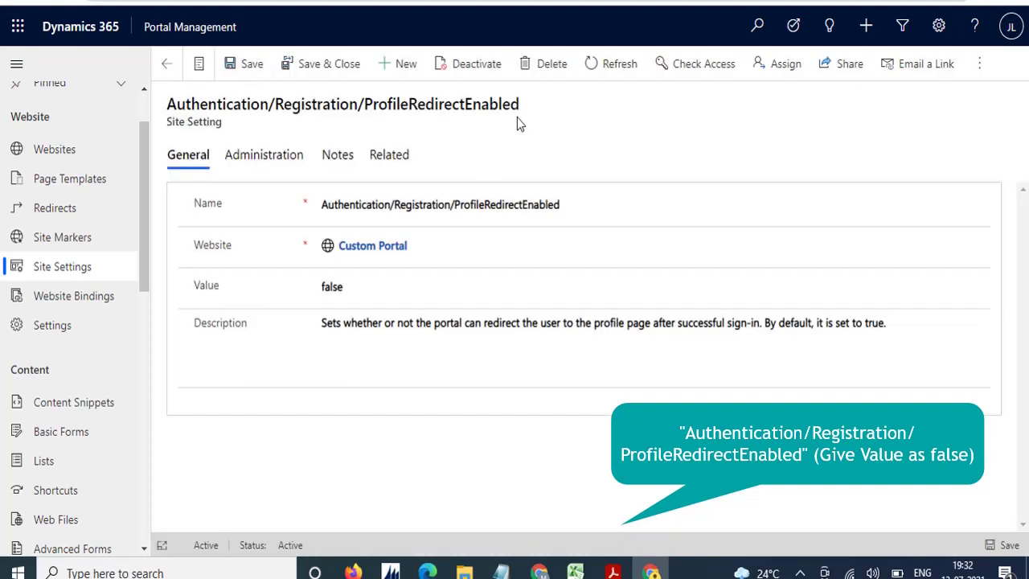
{"action": "left_click_drag", "start_coordinate": [518, 117], "coordinate": [180, 91]}
{"action": "left_click", "coordinate": [218, 138]}
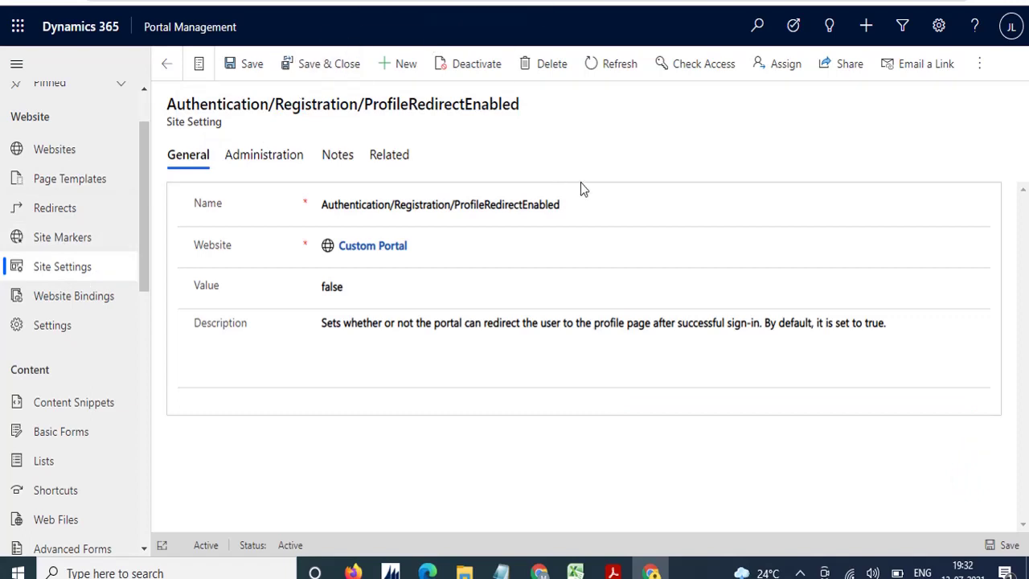
{"action": "left_click", "coordinate": [367, 5]}
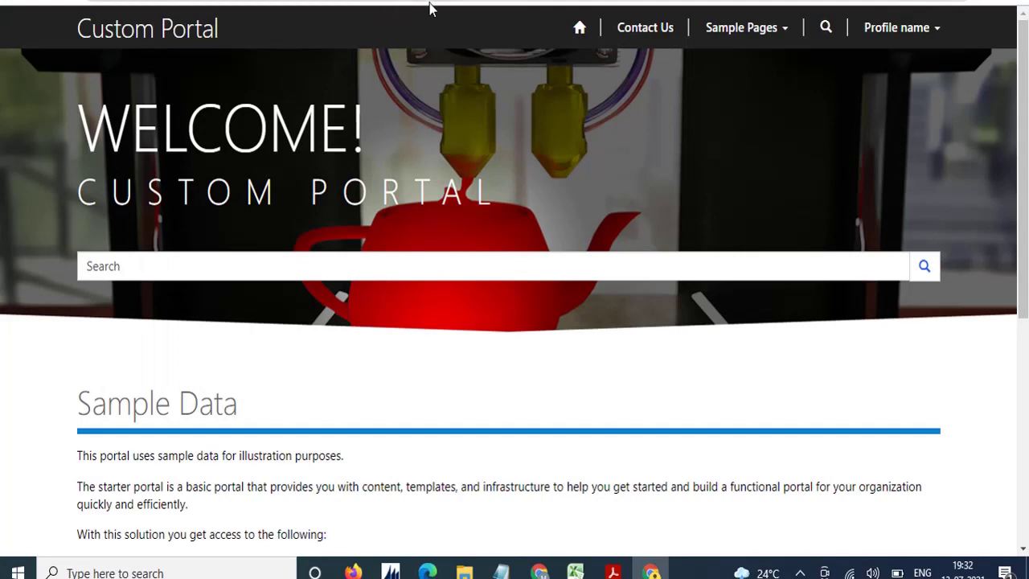
Reload the portal sign-in page, choose the saved user name, enter the password, and sign in.
{"action": "key", "text": "F5"}
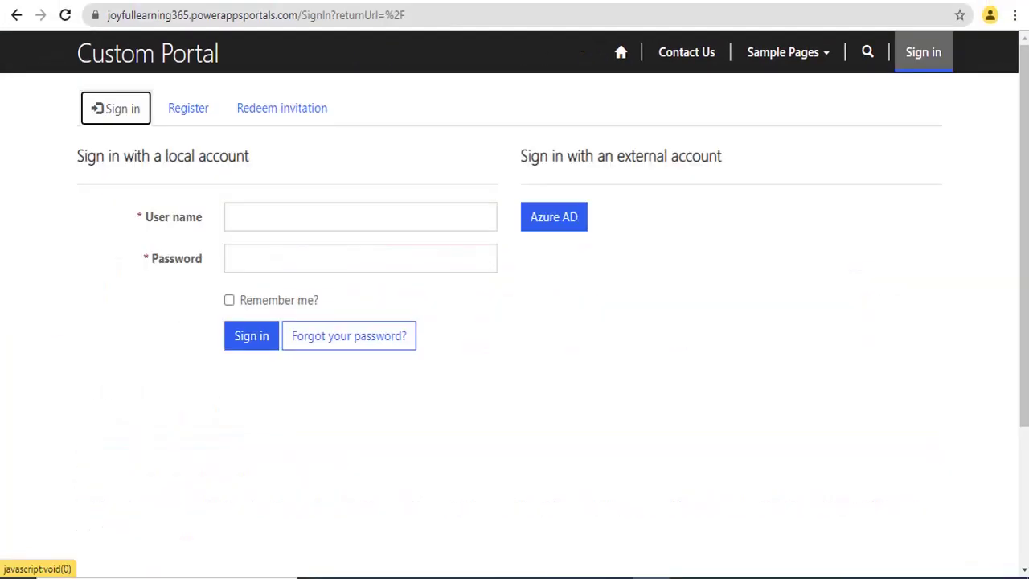
{"action": "left_click", "coordinate": [482, 216]}
{"action": "left_click", "coordinate": [326, 269]}
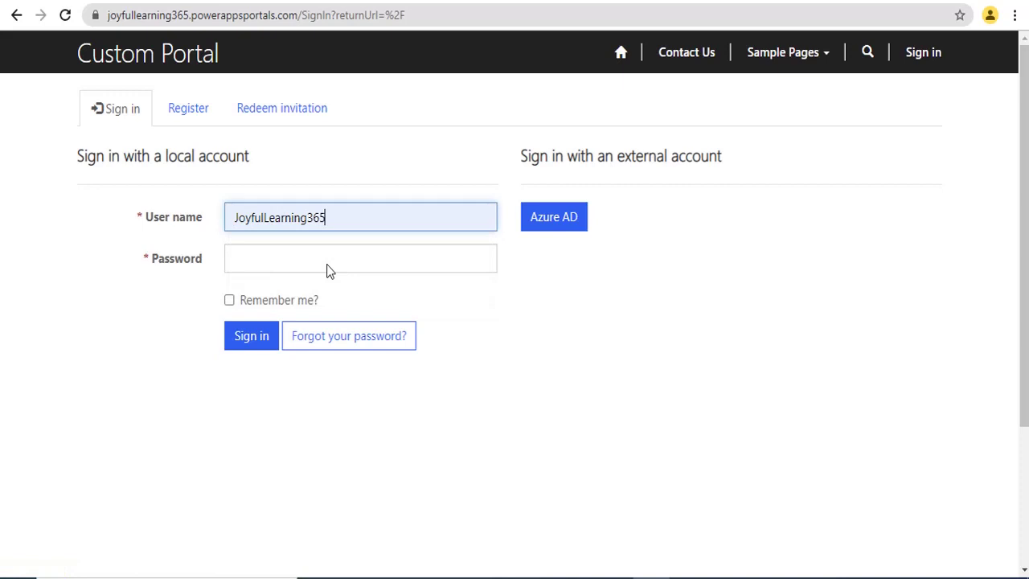
{"action": "type", "text": "**"}
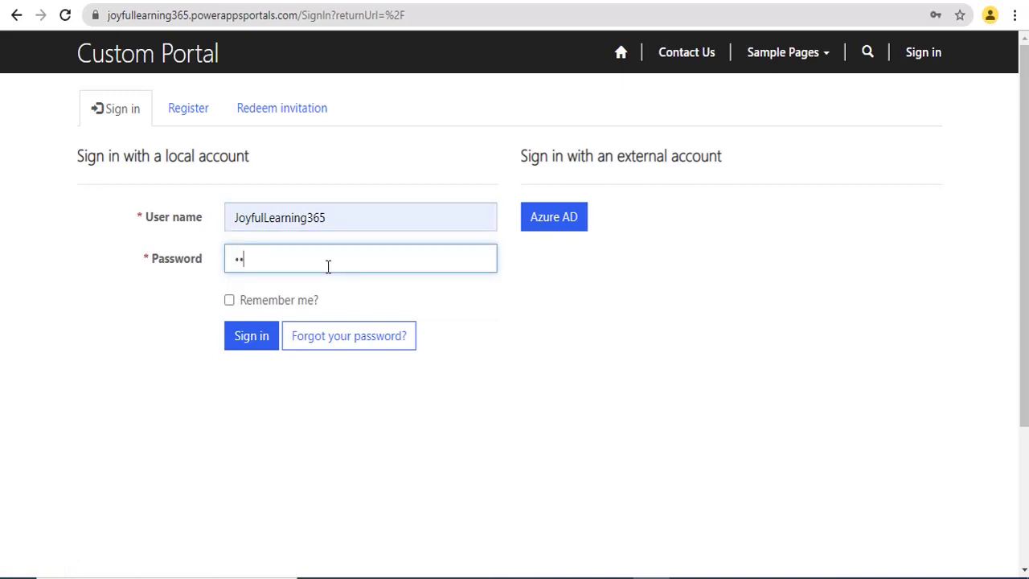
{"action": "type", "text": "***"}
{"action": "left_click", "coordinate": [252, 341]}
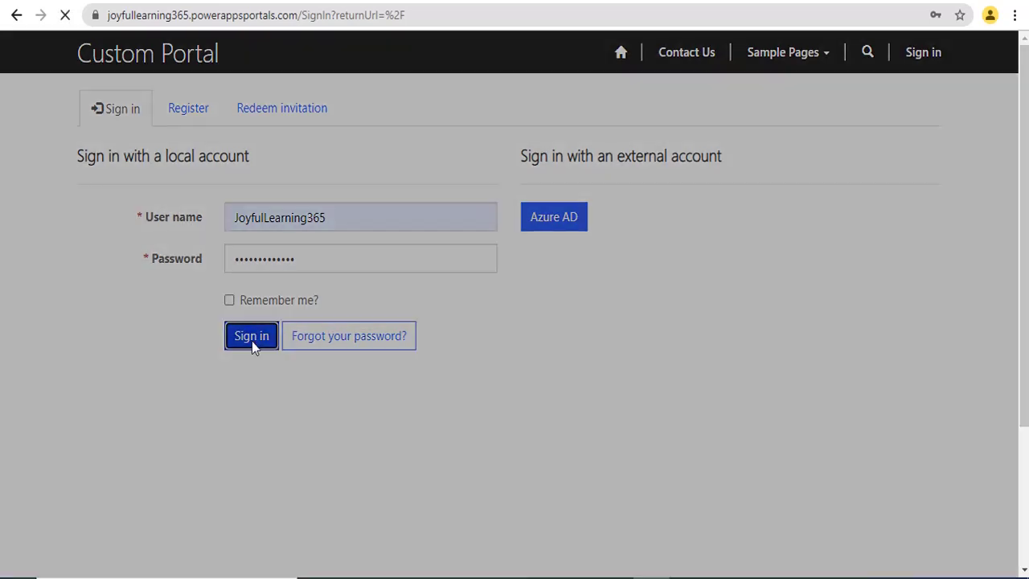